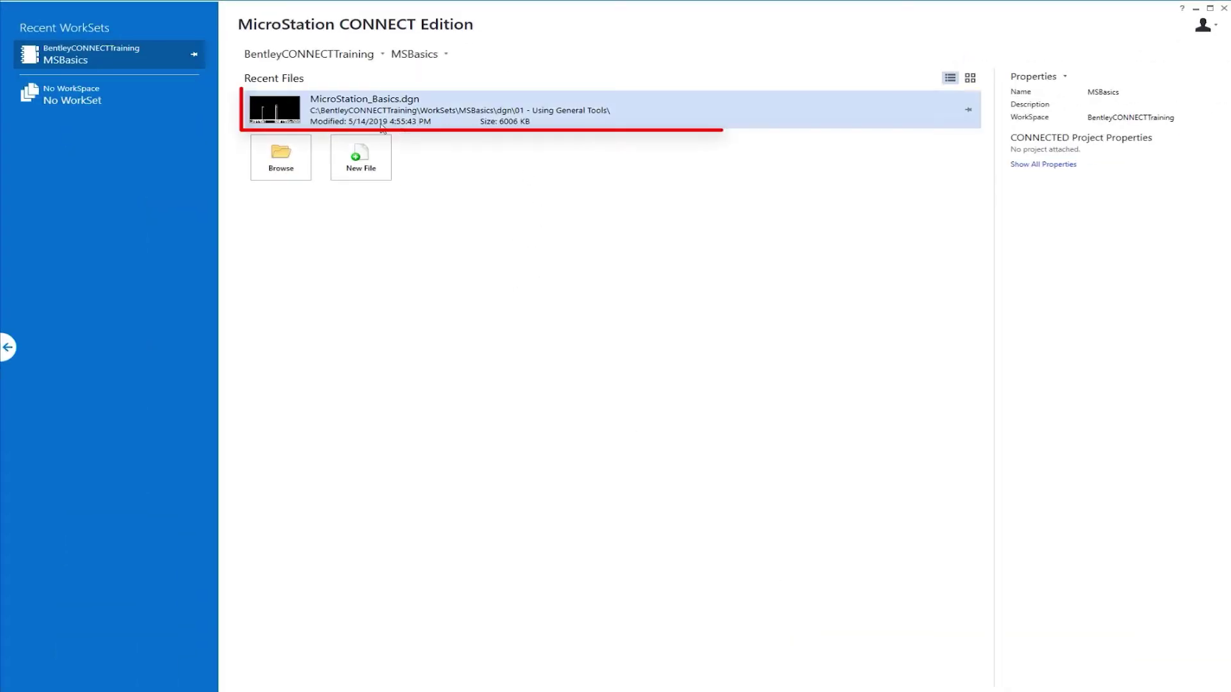
Step: Open MicroStation_Basics.dgn from Recent Files and show the list of available workflows
left_click(283, 113)
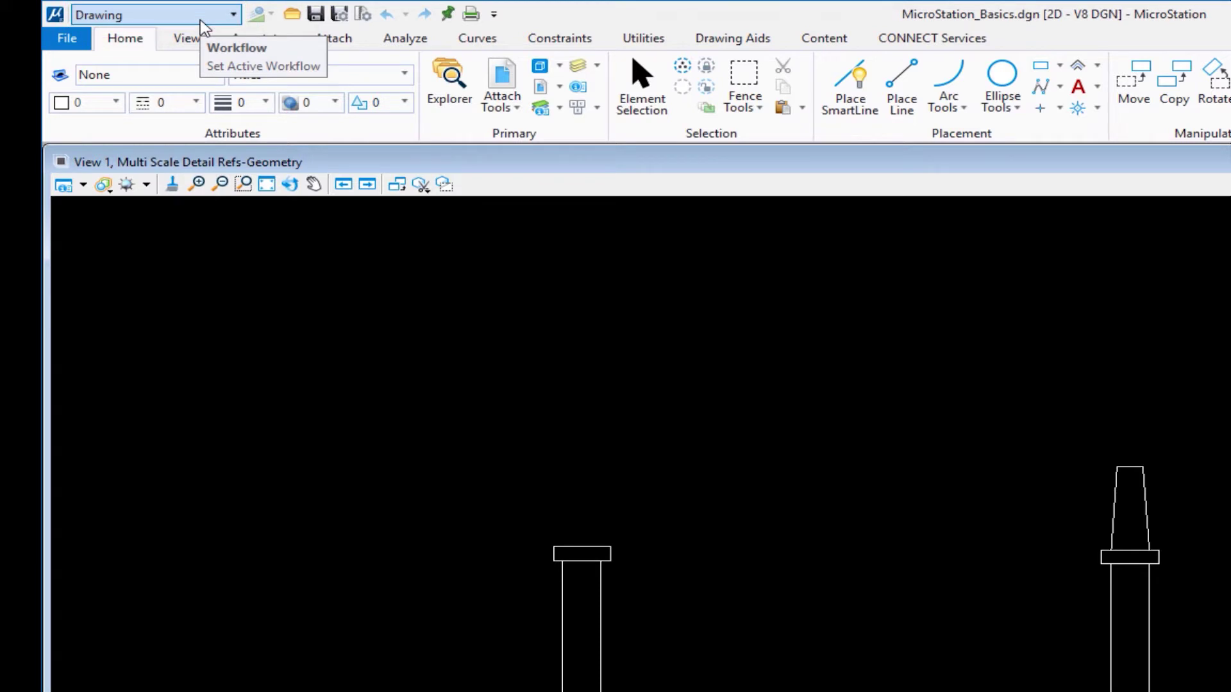
left_click(204, 24)
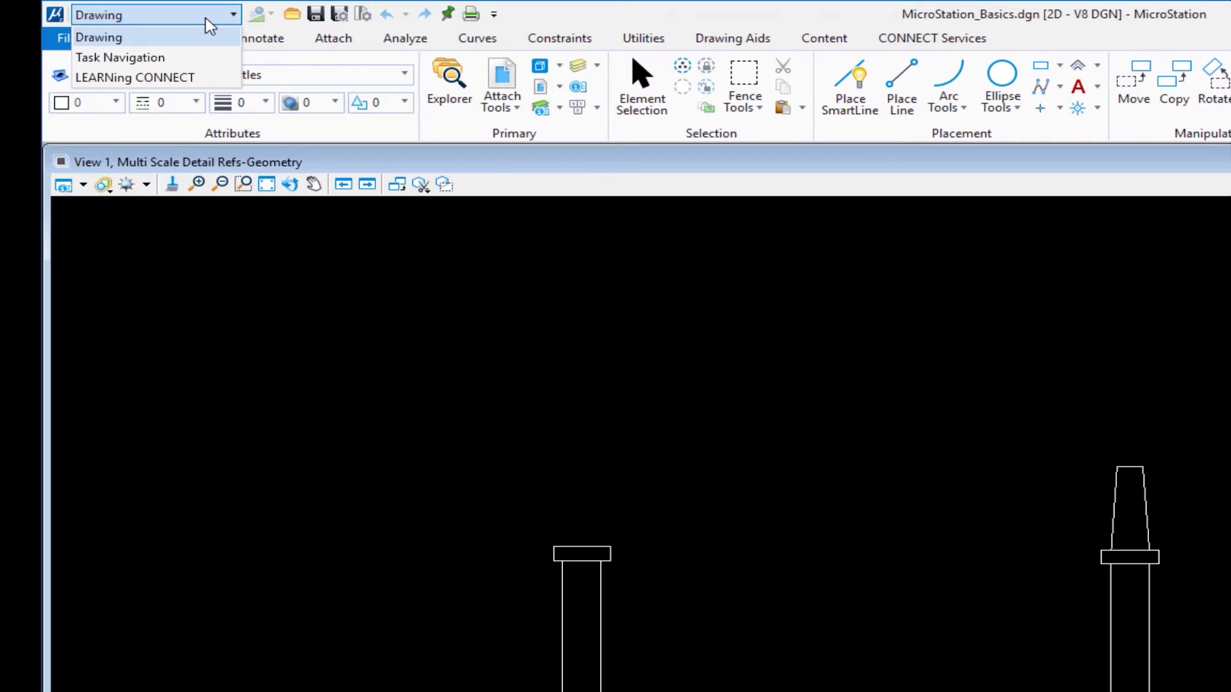
Step: Choose Drawing from the workflow list so it stays the active workflow
left_click(124, 41)
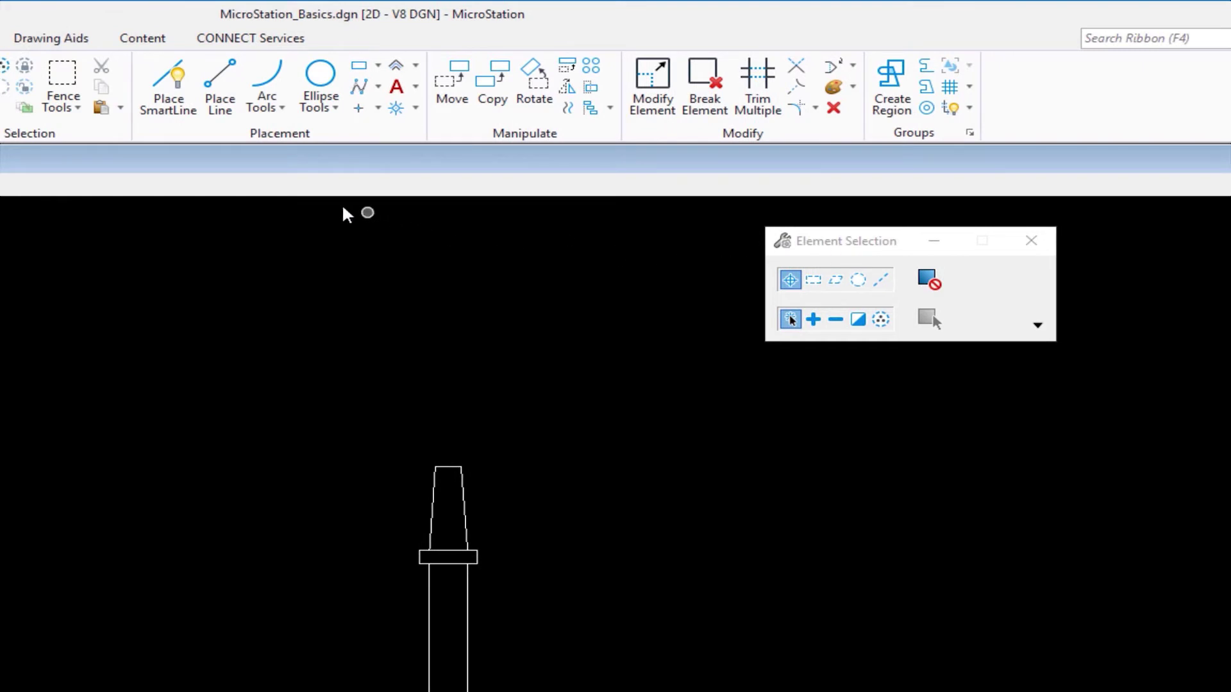
Step: Start Place SmartLine from the Home tab's Placement group
left_click(187, 112)
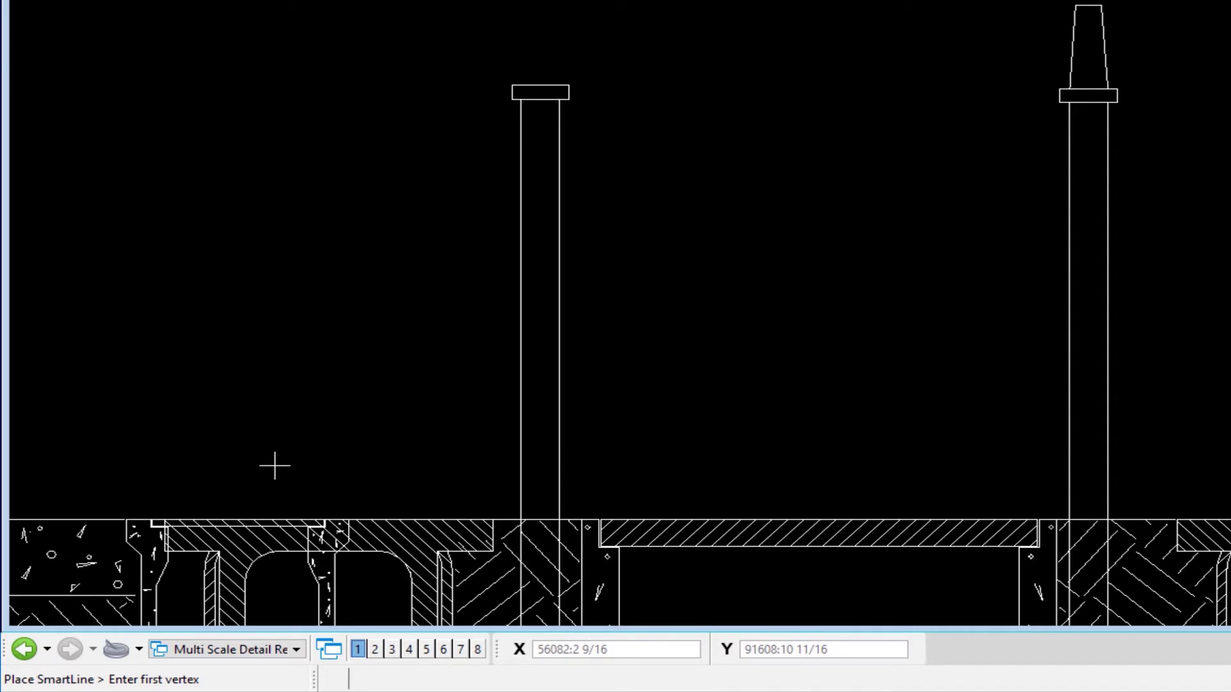
Step: Draw one two-vertex sloped line in the empty space left of the left column
left_click(171, 420)
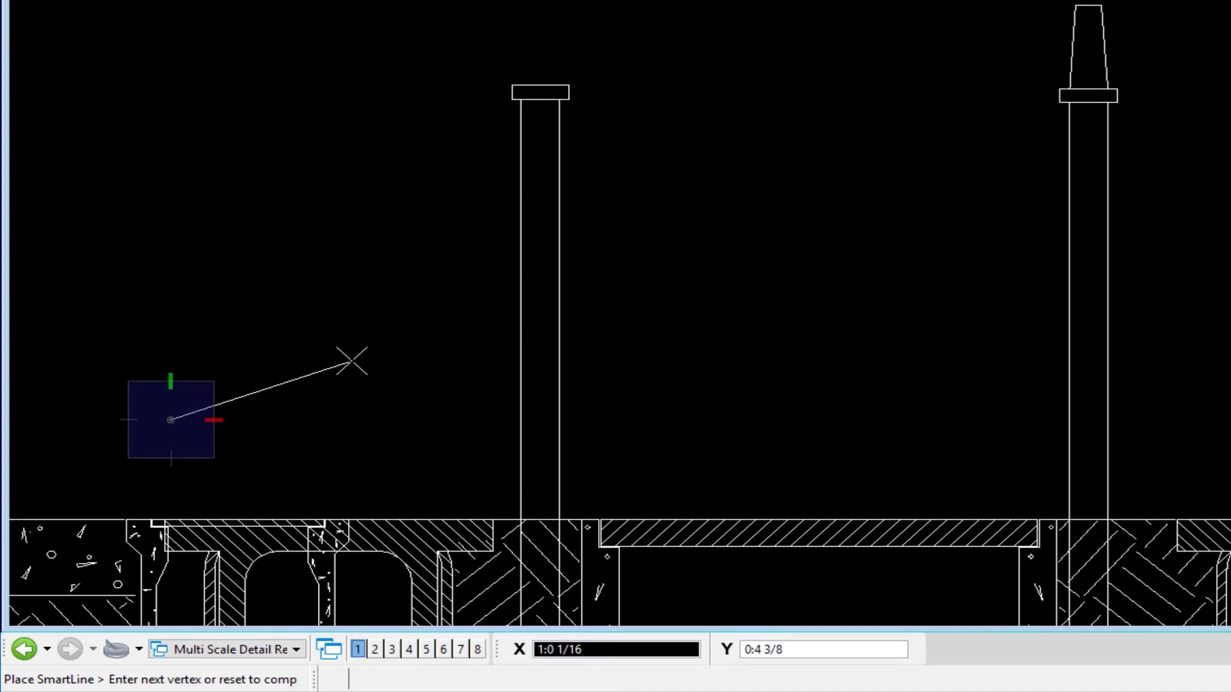
left_click(352, 362)
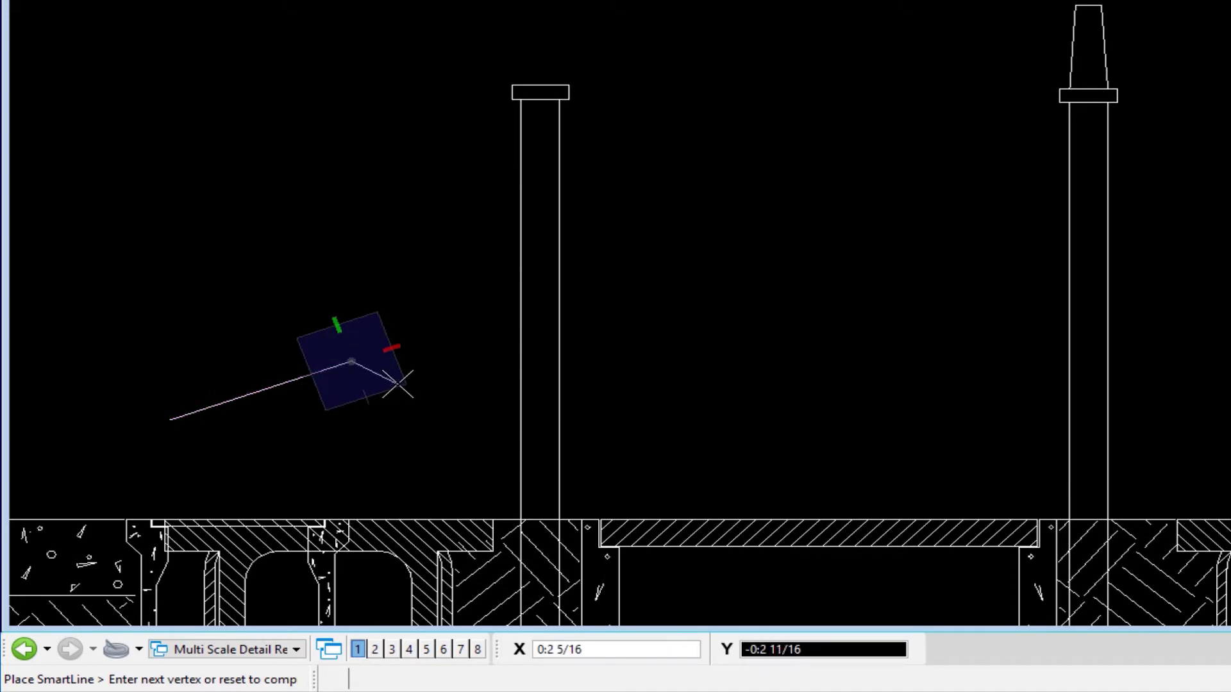
right_click(392, 383)
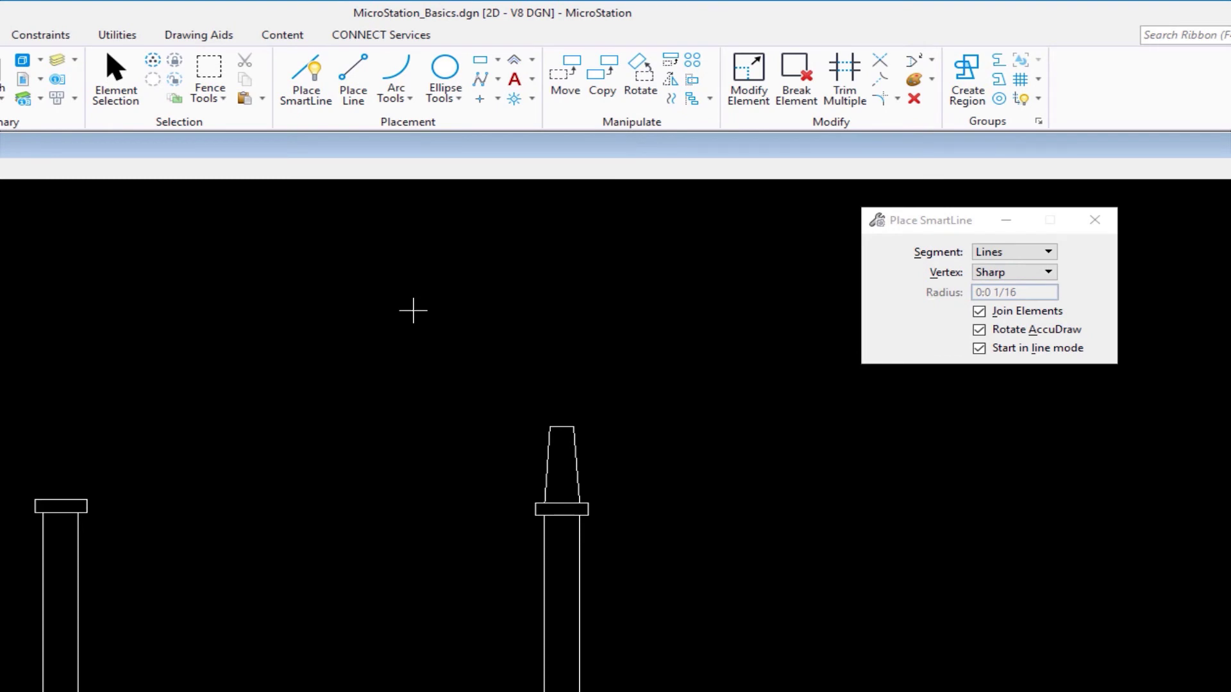
Step: Start the Copy Element tool from the spacebar Popups toolbox, with Copies set to 1
key("space")
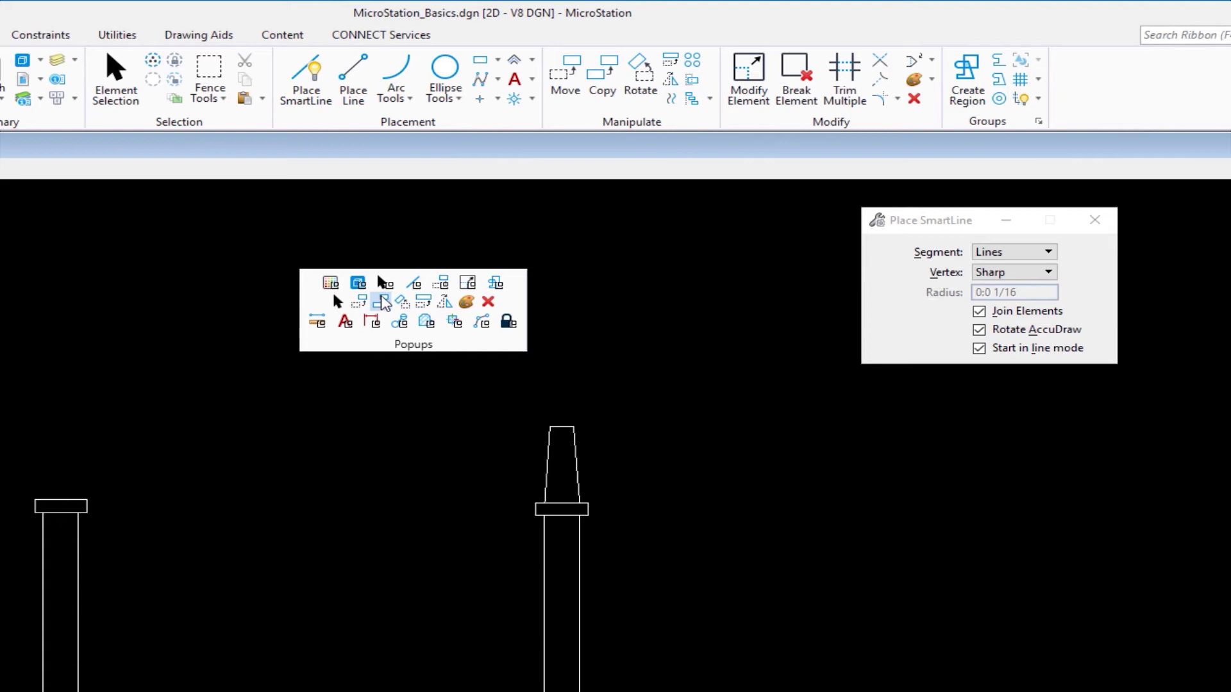
left_click(382, 302)
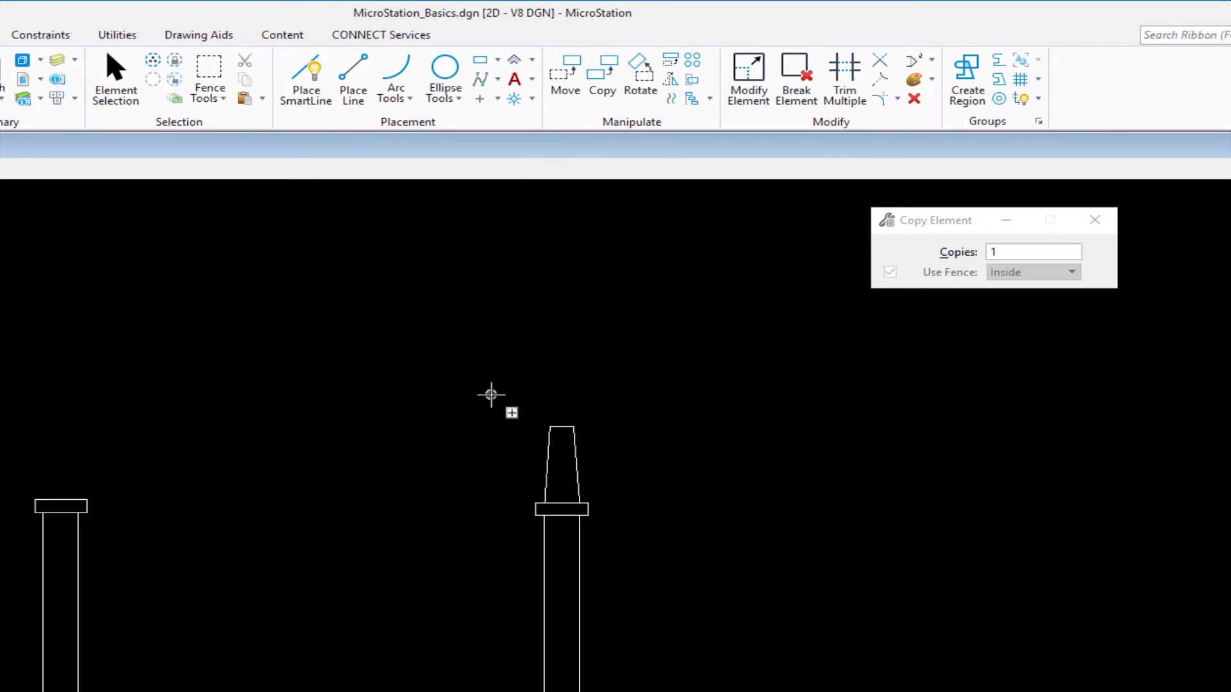
Step: Box-select the tapered top of the right column
left_click_drag(489, 391, 646, 476)
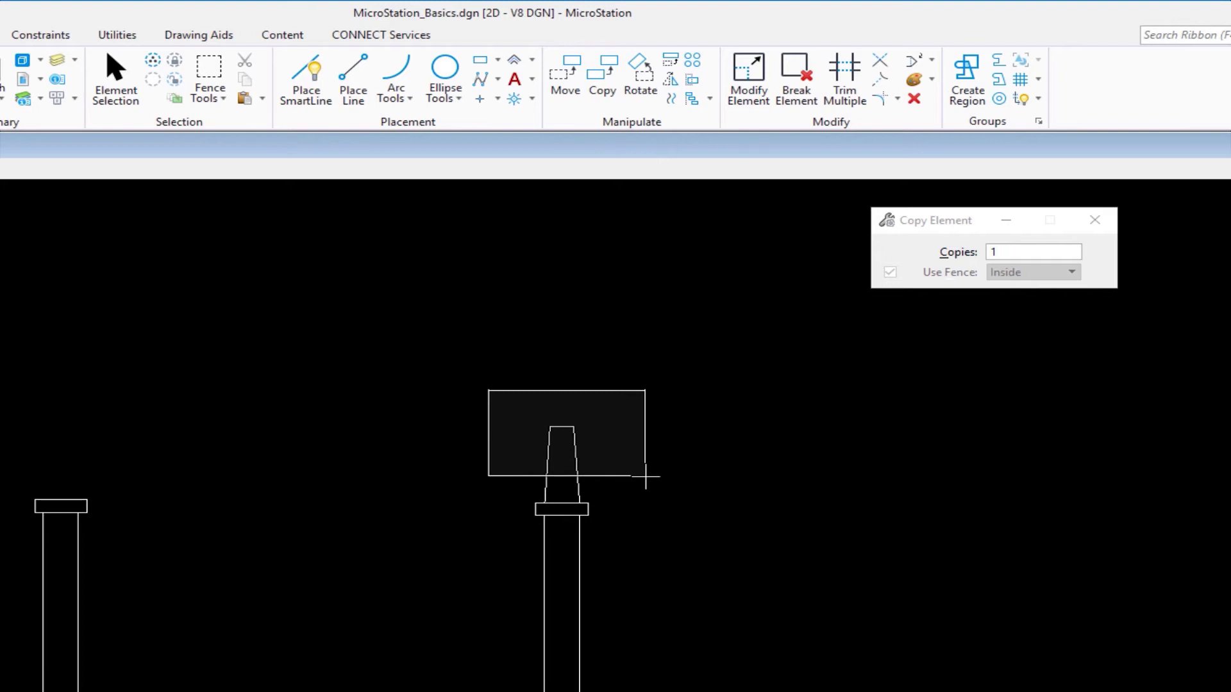
left_click_drag(646, 476, 648, 476)
left_click_drag(647, 476, 395, 469)
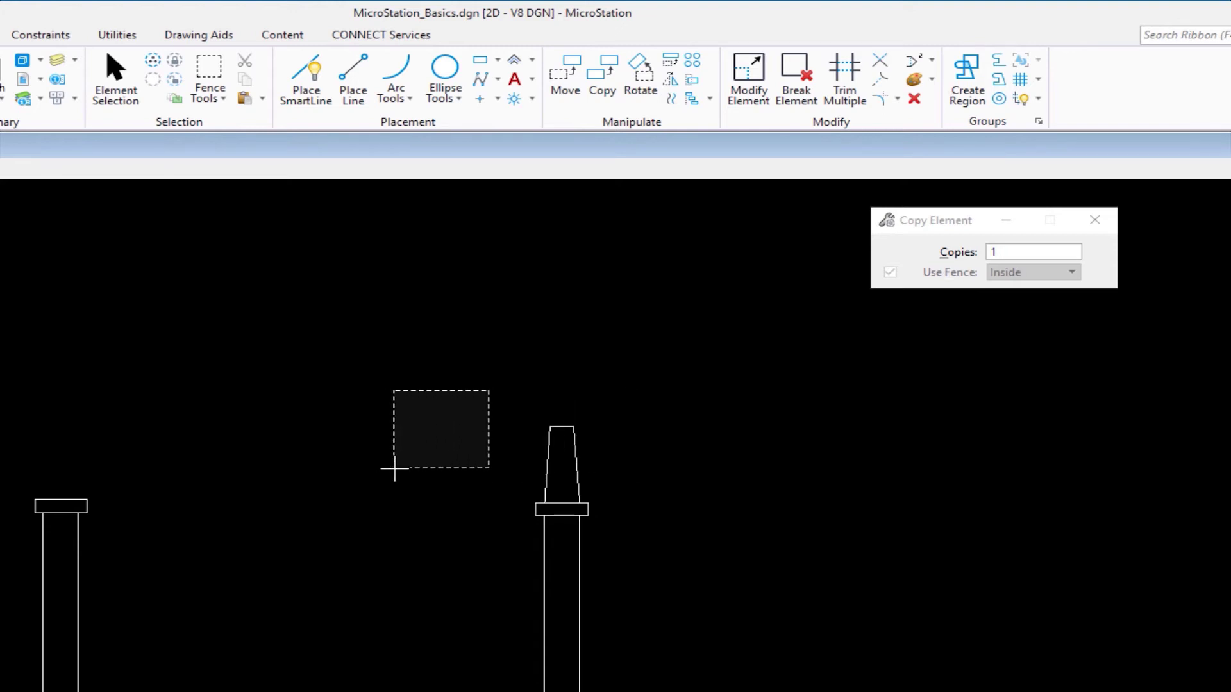
left_click_drag(394, 469, 647, 474)
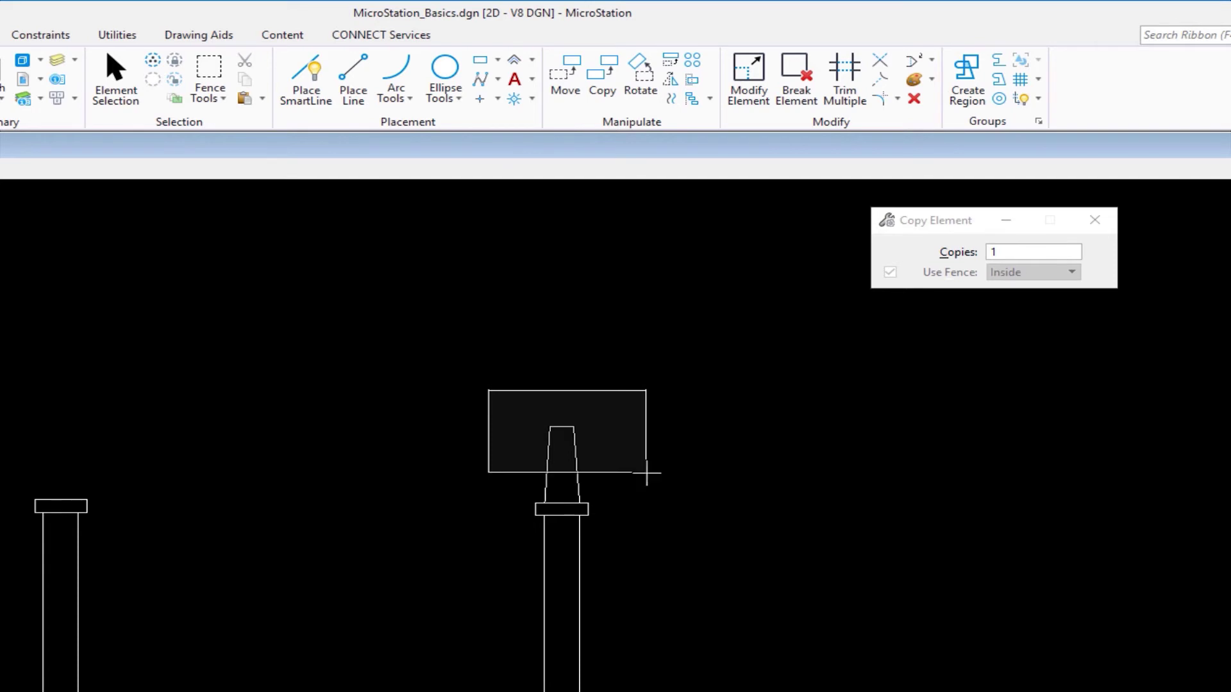
left_click_drag(647, 473, 649, 471)
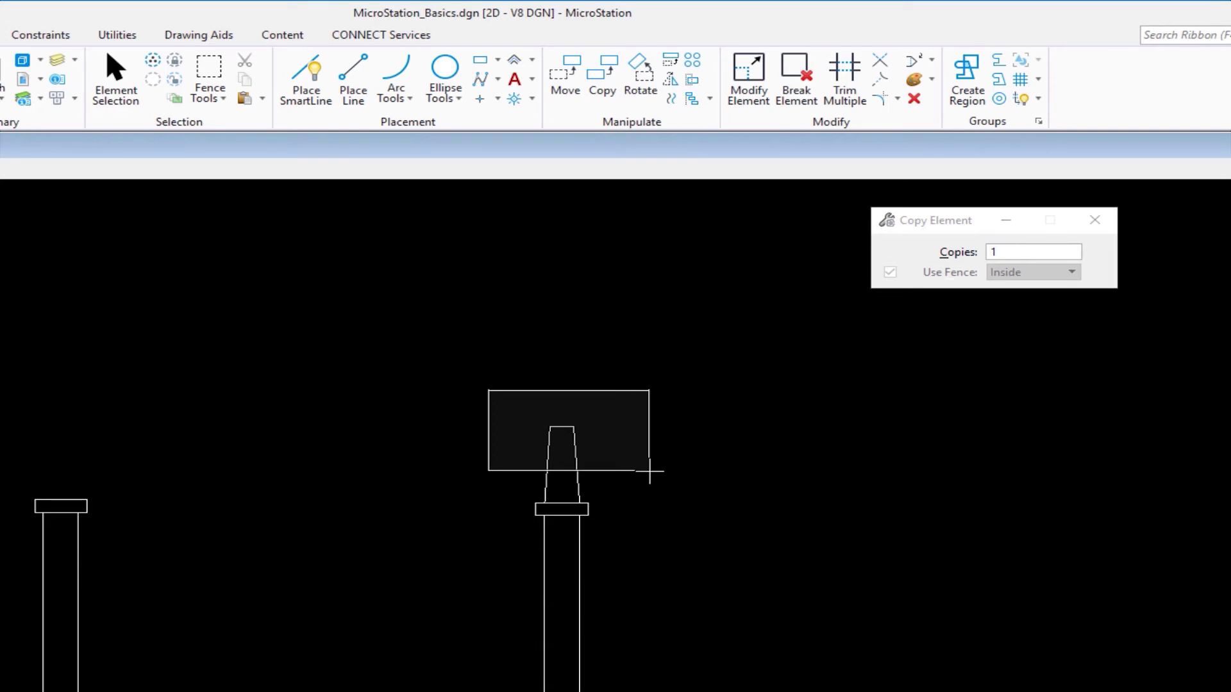
left_click_drag(650, 471, 648, 470)
left_click_drag(649, 470, 643, 484)
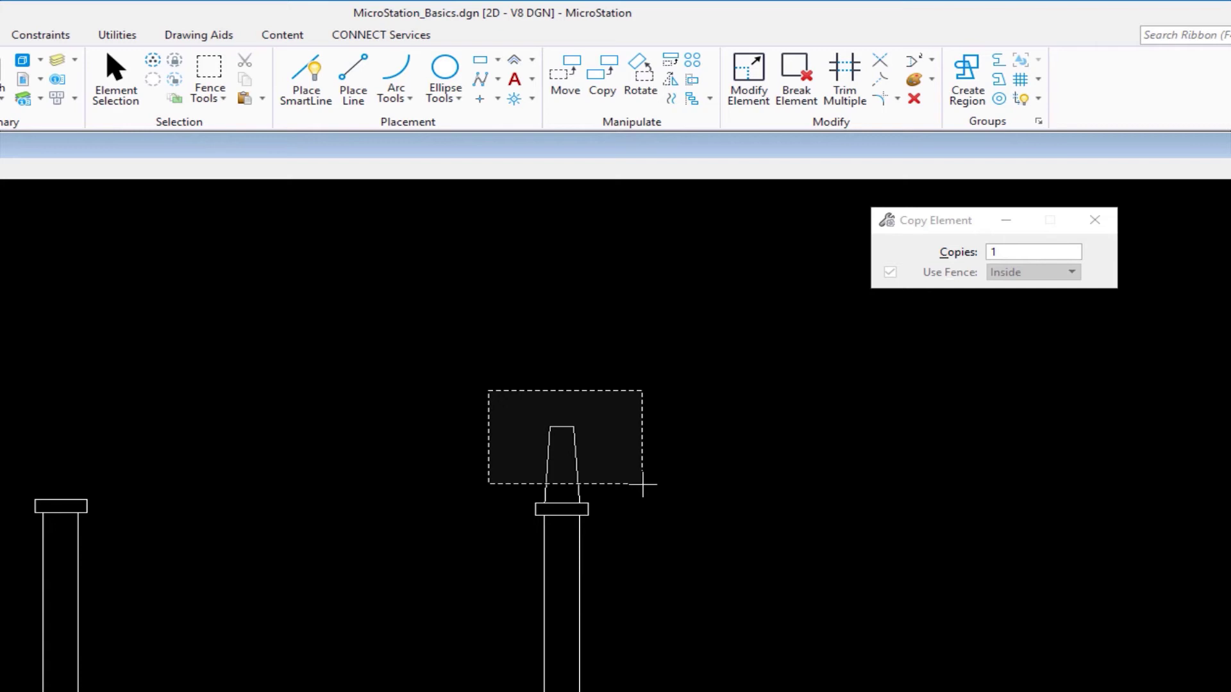
left_click_drag(642, 484, 644, 483)
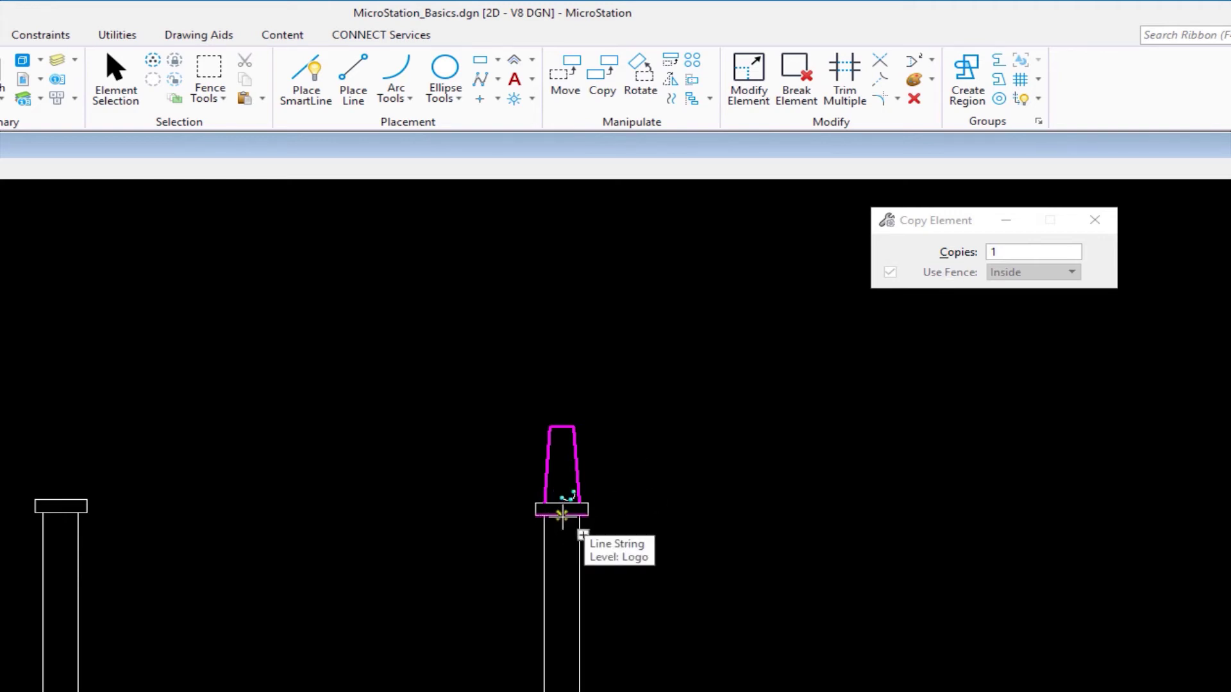
Step: Copy the tapered top onto the left column, then reset to cancel further copies
left_click(566, 513)
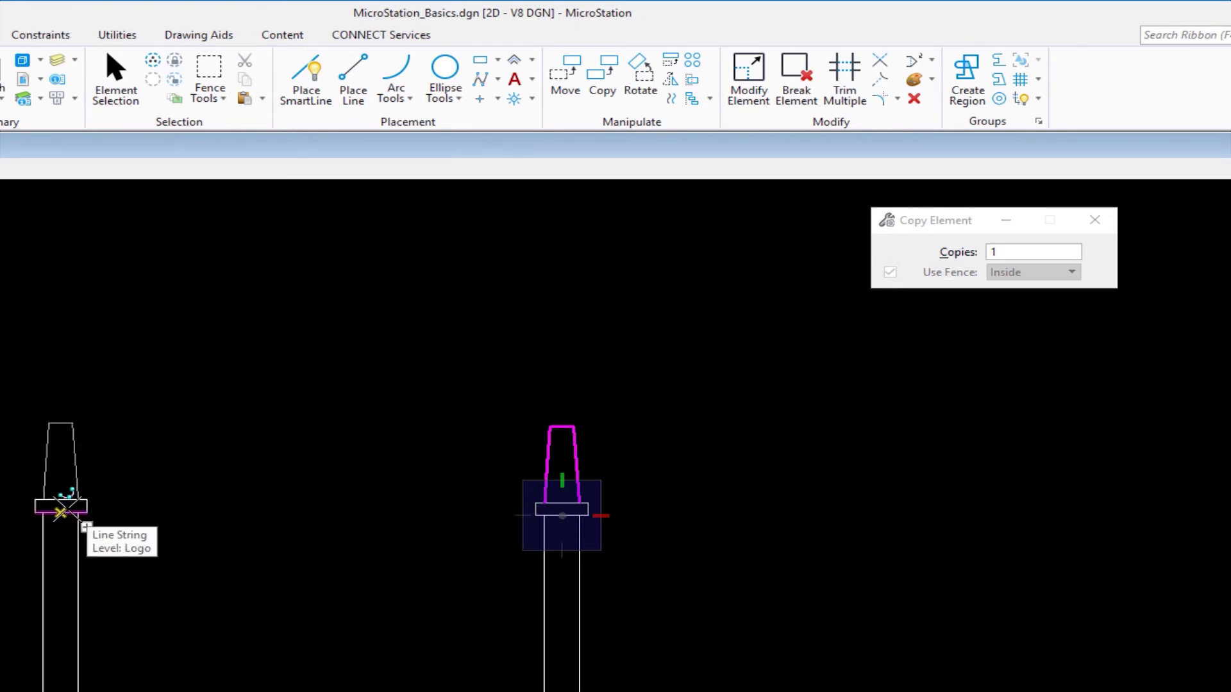
left_click(61, 512)
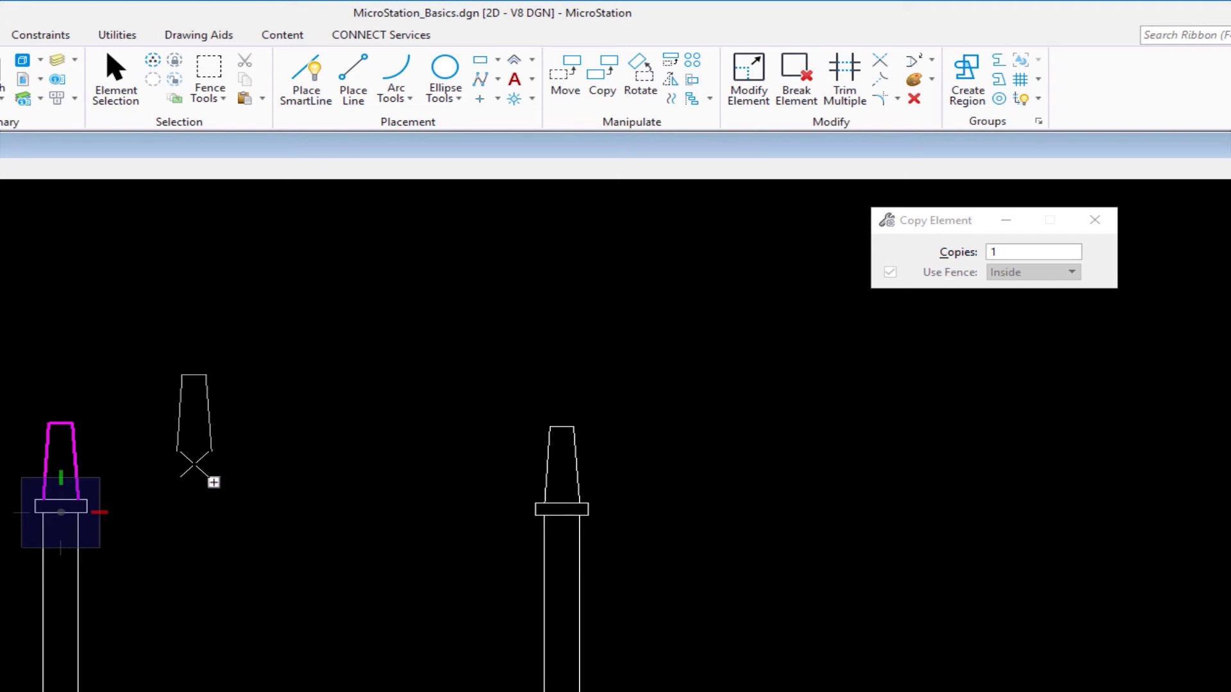
right_click(194, 466)
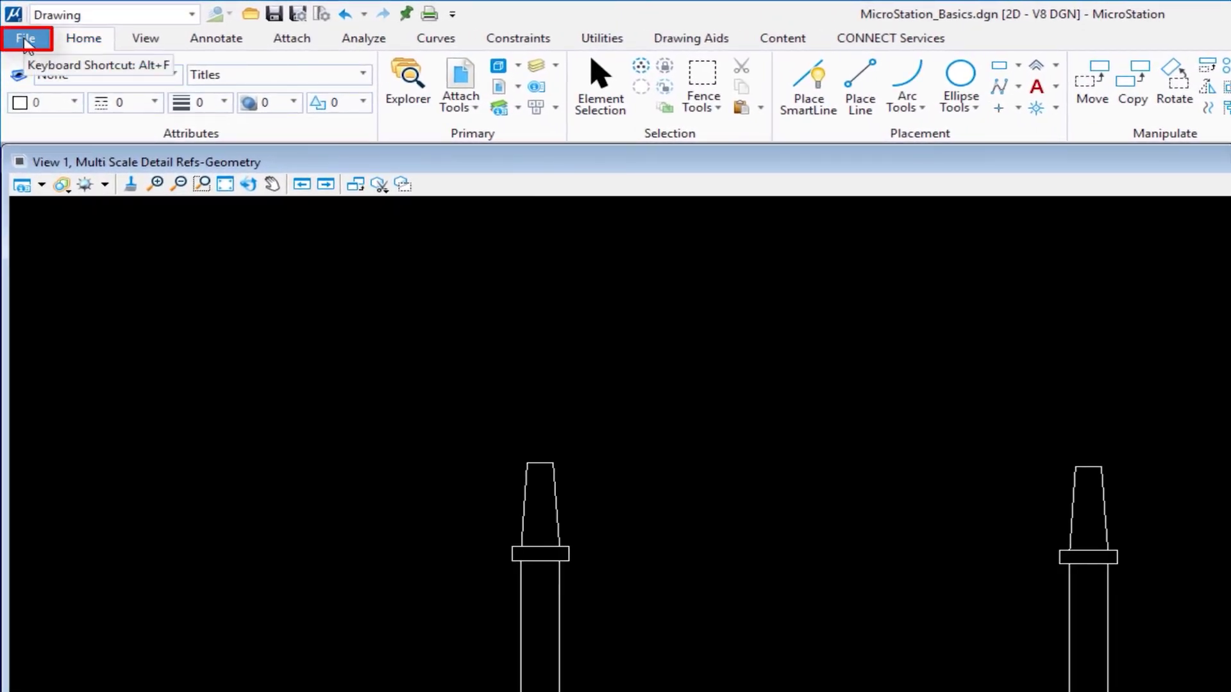
Step: Open User Preferences under File > Settings and cancel it without changes
left_click(26, 40)
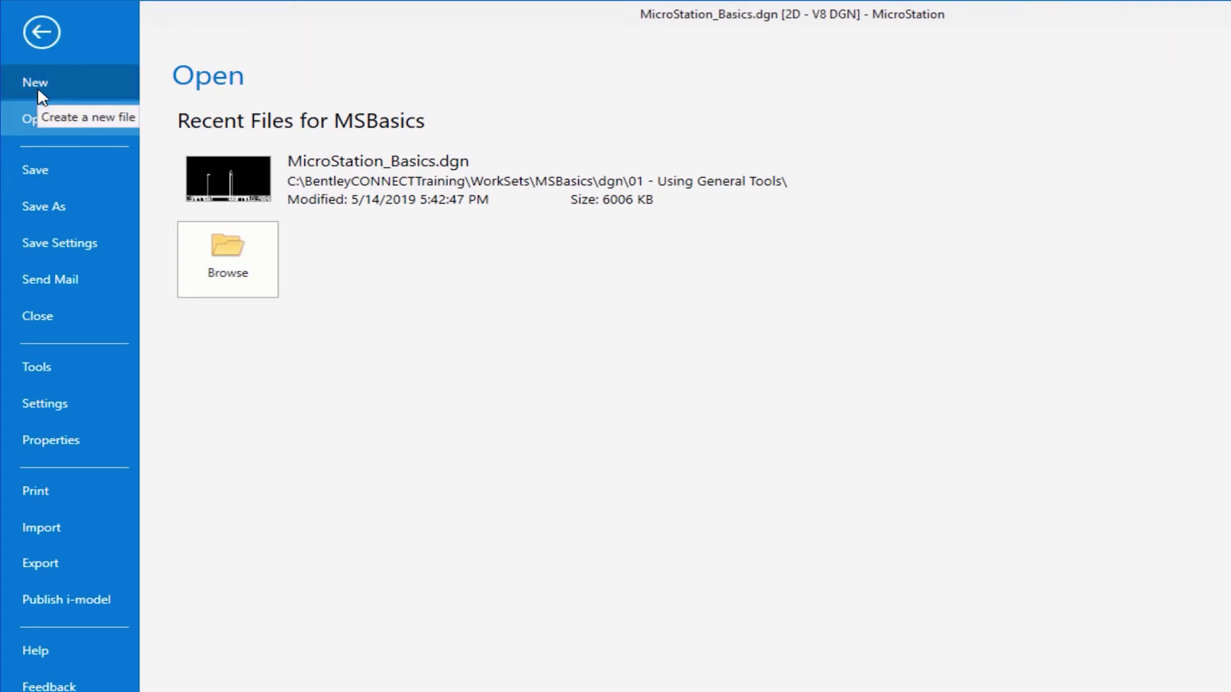
left_click(71, 403)
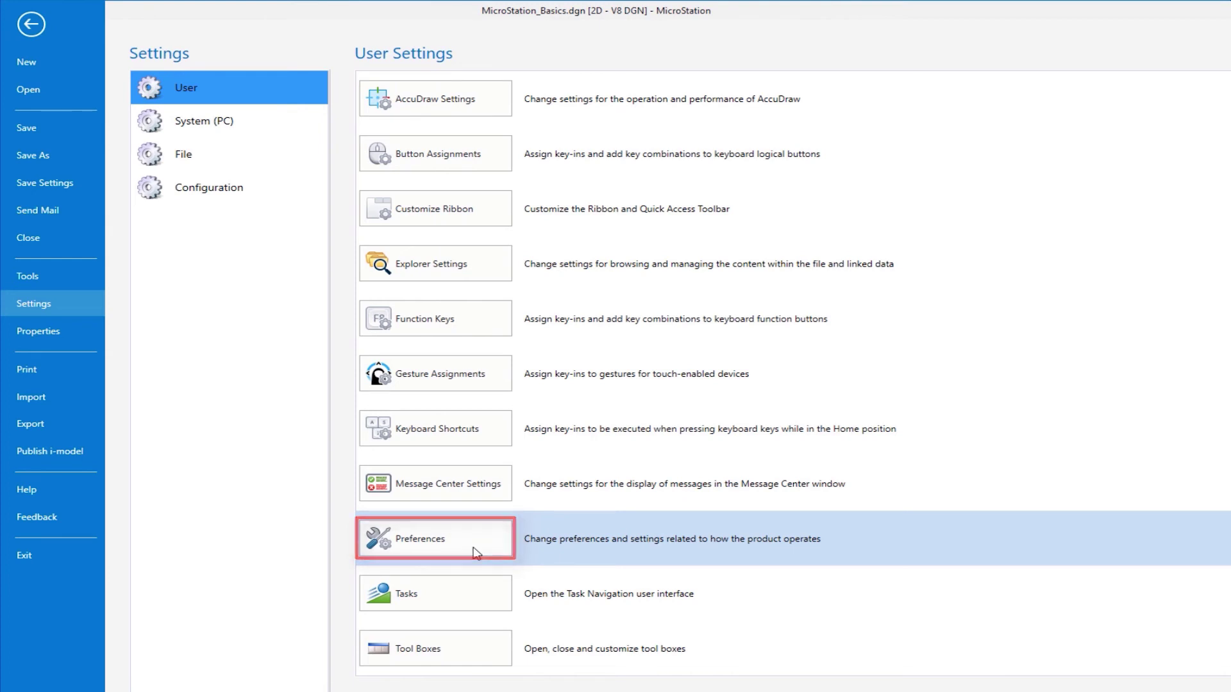
left_click(478, 554)
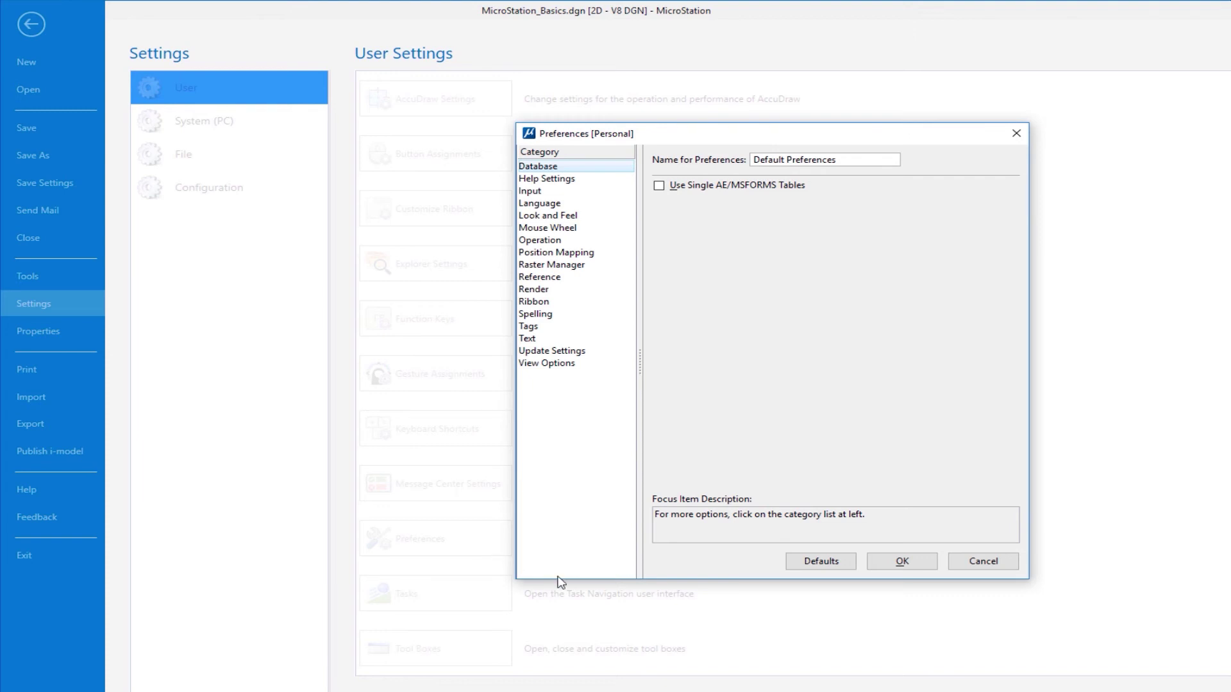
left_click(972, 568)
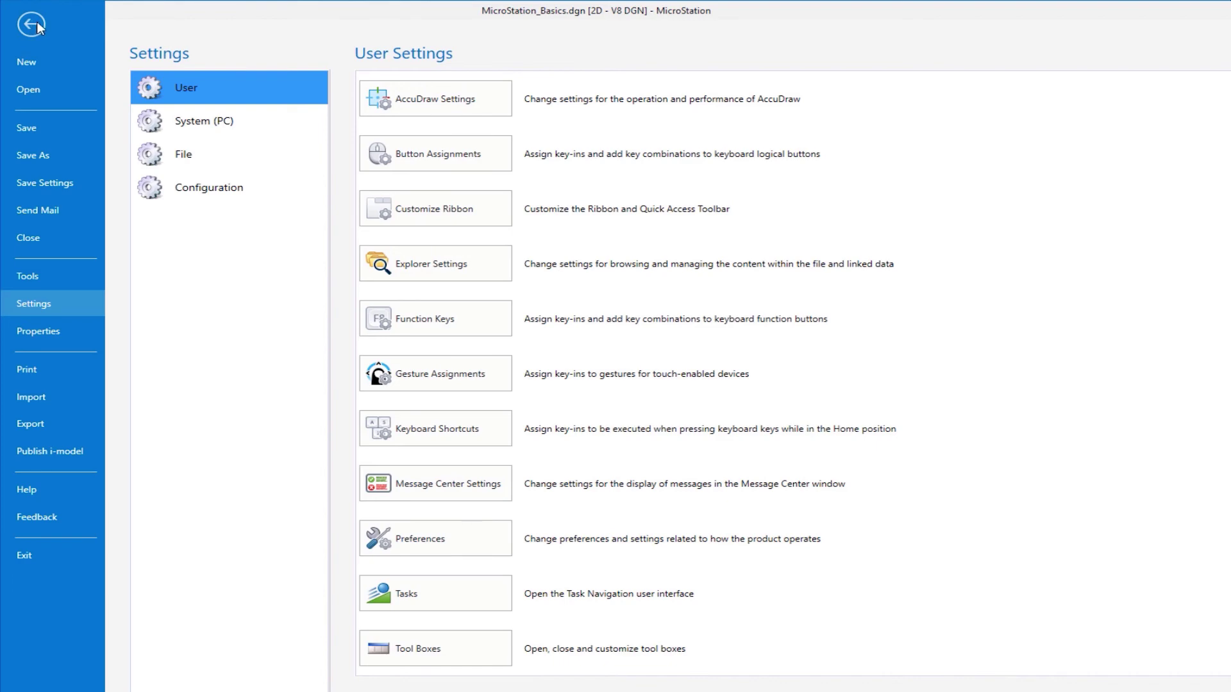
Step: Go back to the drawing and open Customize Quick Access ToolBar from the toolbar dropdown
left_click(38, 24)
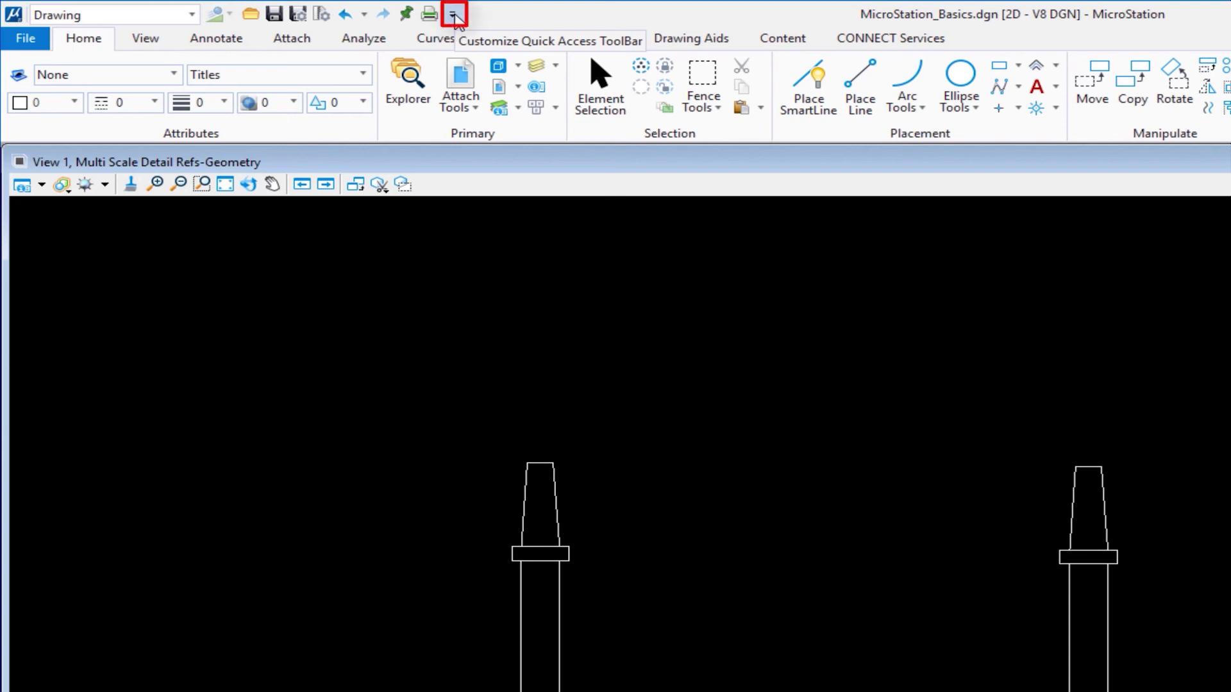
left_click(454, 15)
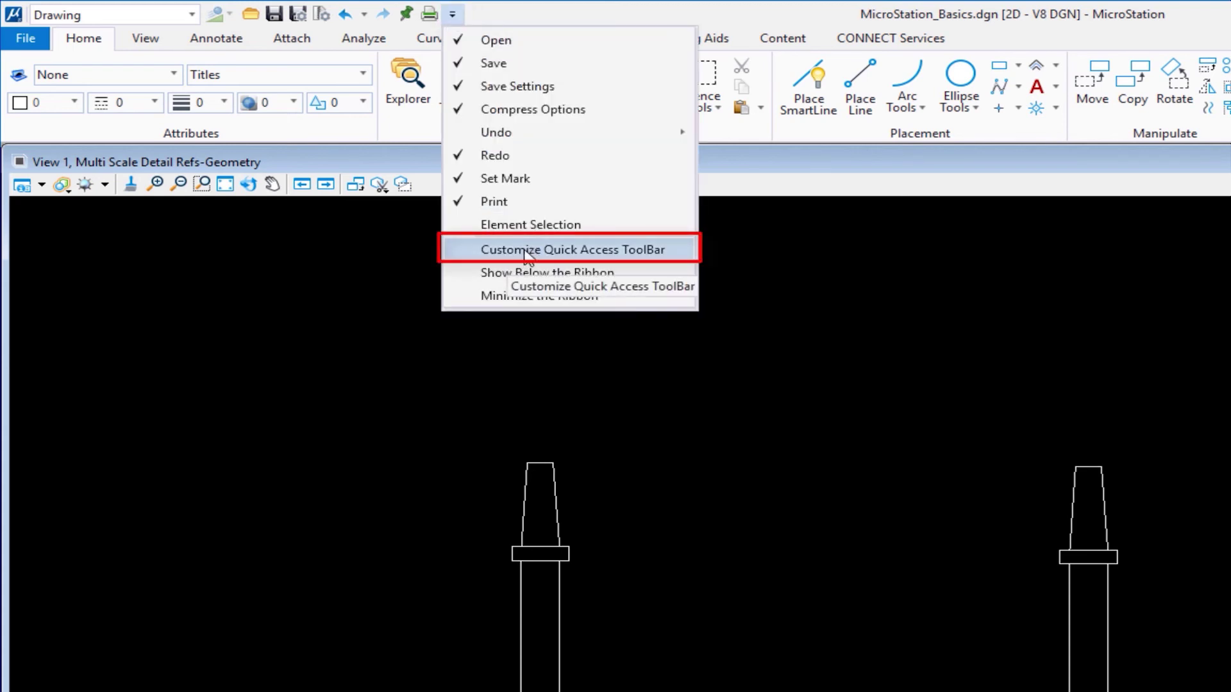
left_click(528, 251)
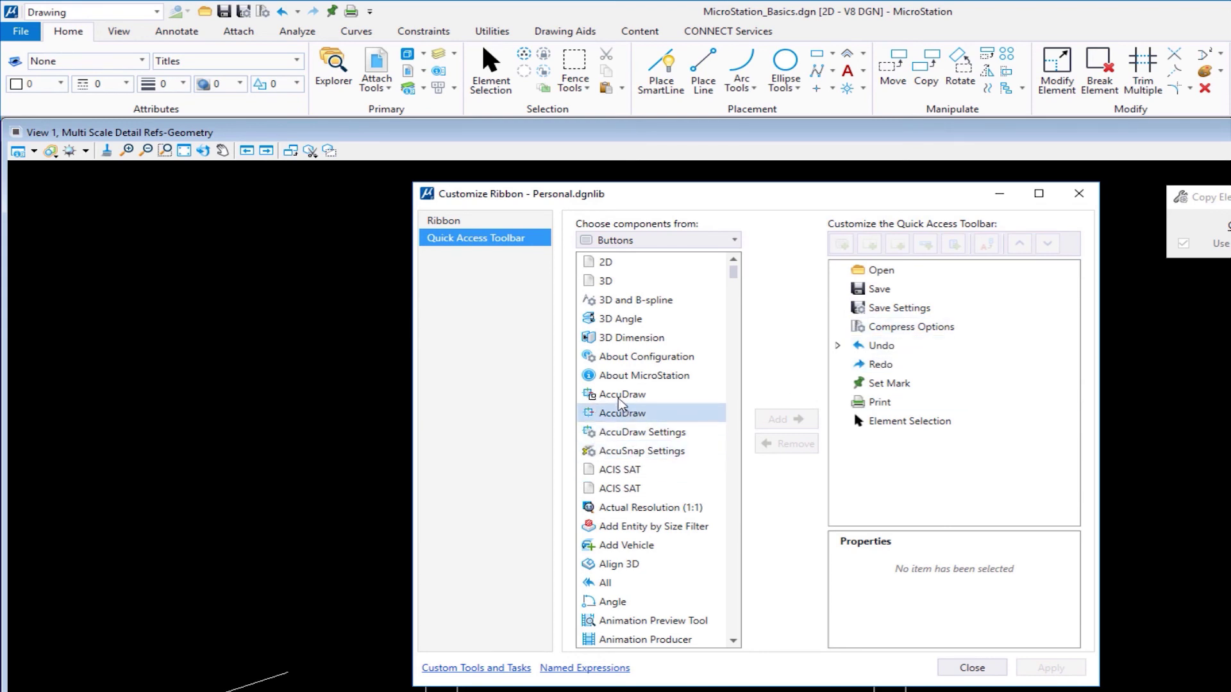
Step: Drag Preferences from the Buttons list into the Quick Access Toolbar list, apply, and close
left_click(620, 450)
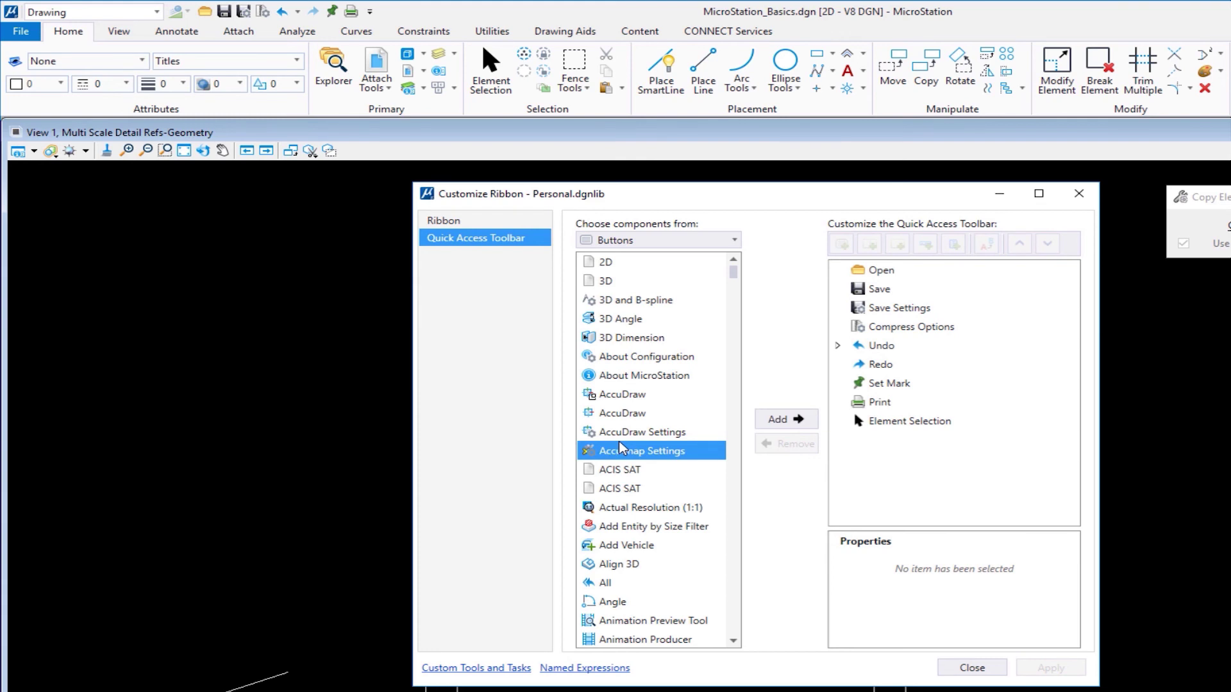
key("p")
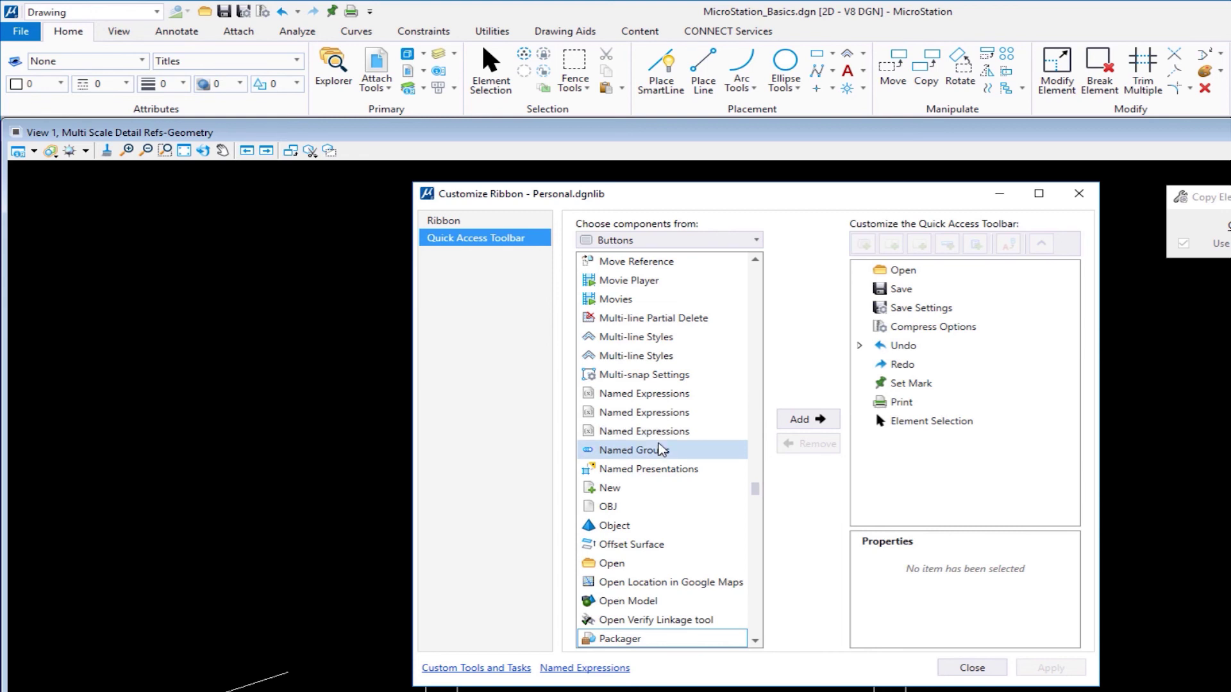
scroll(654, 452, "down", 1)
scroll(662, 460, "down", 9)
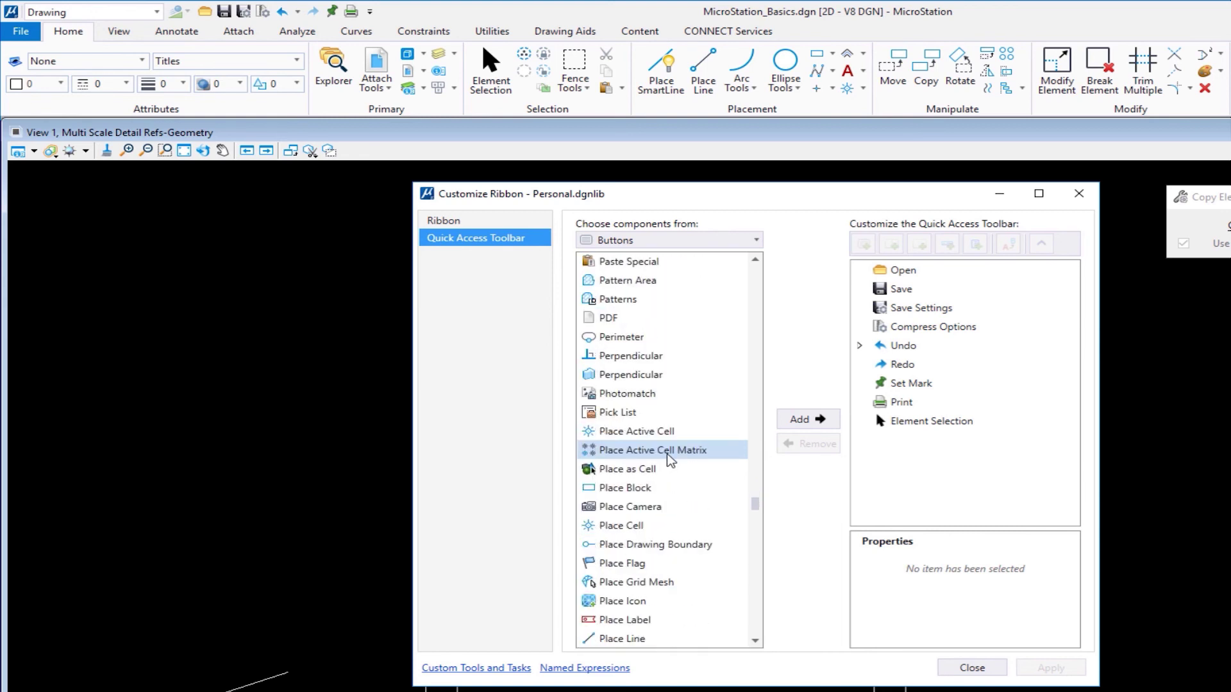
scroll(667, 461, "down", 7)
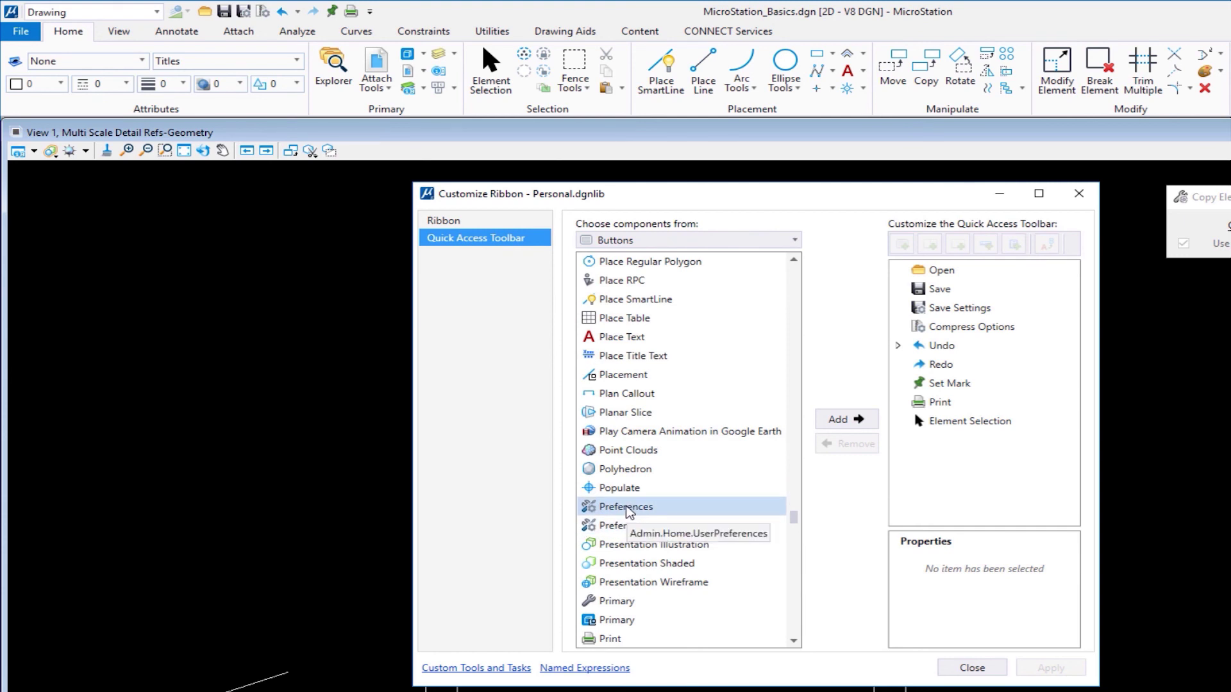
left_click(626, 507)
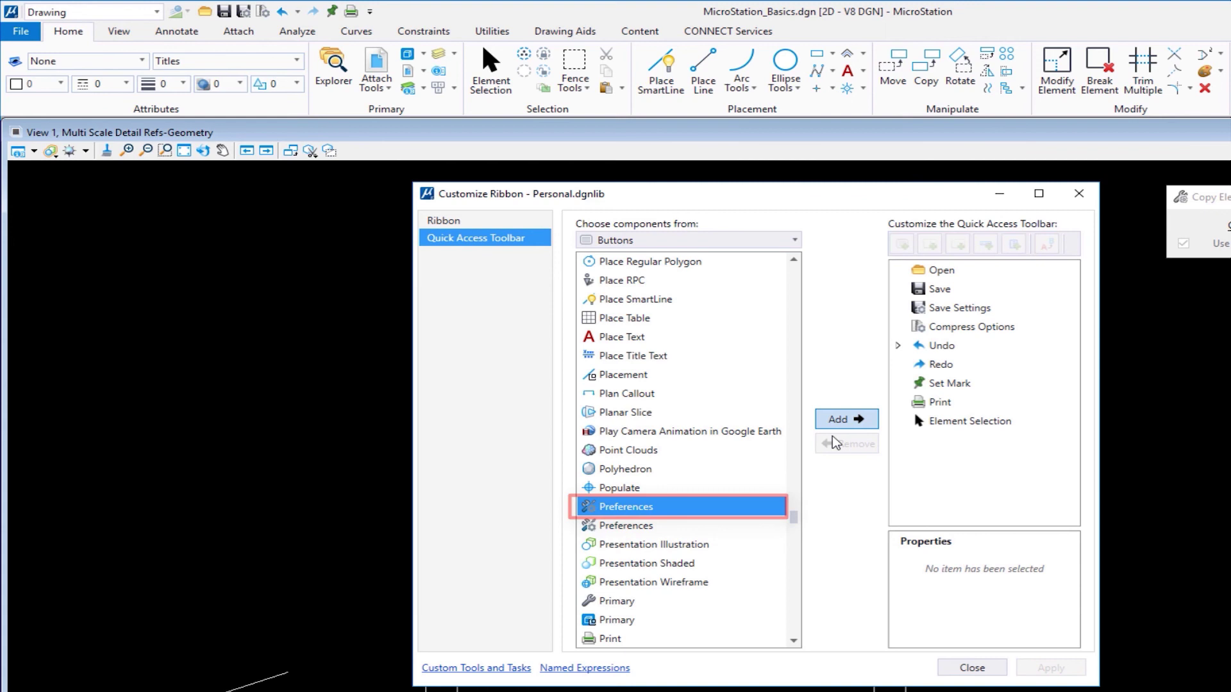
left_click_drag(641, 511, 1019, 337)
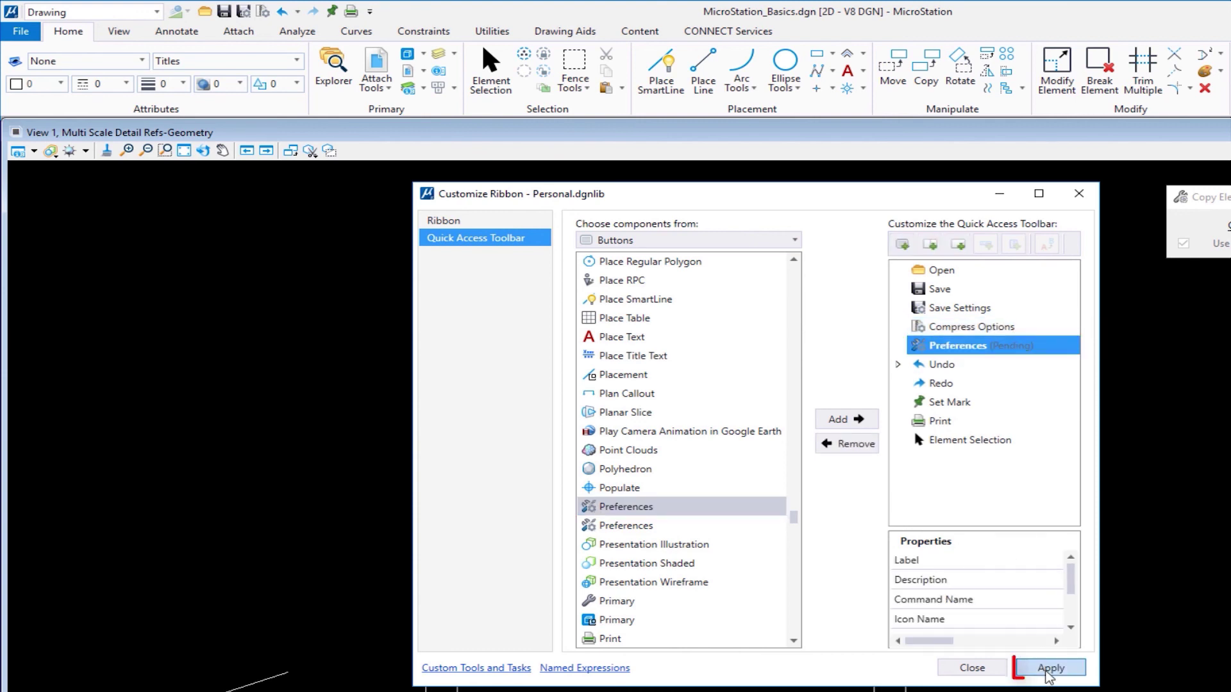
left_click(1050, 670)
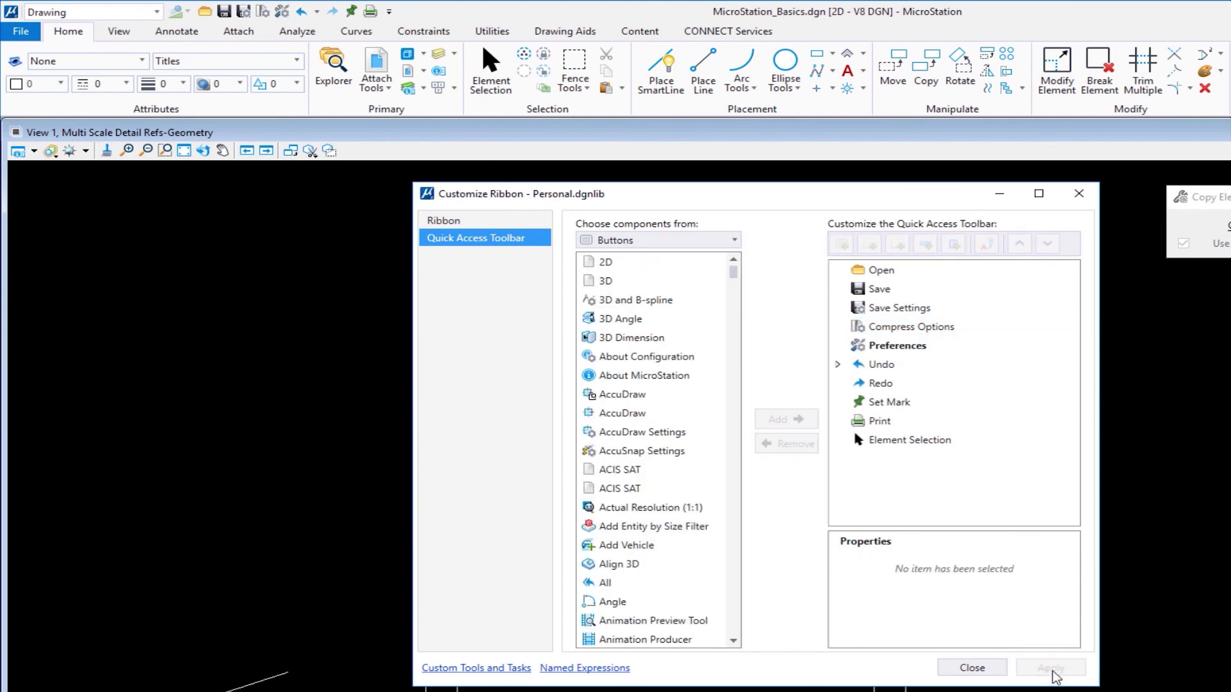
left_click(981, 670)
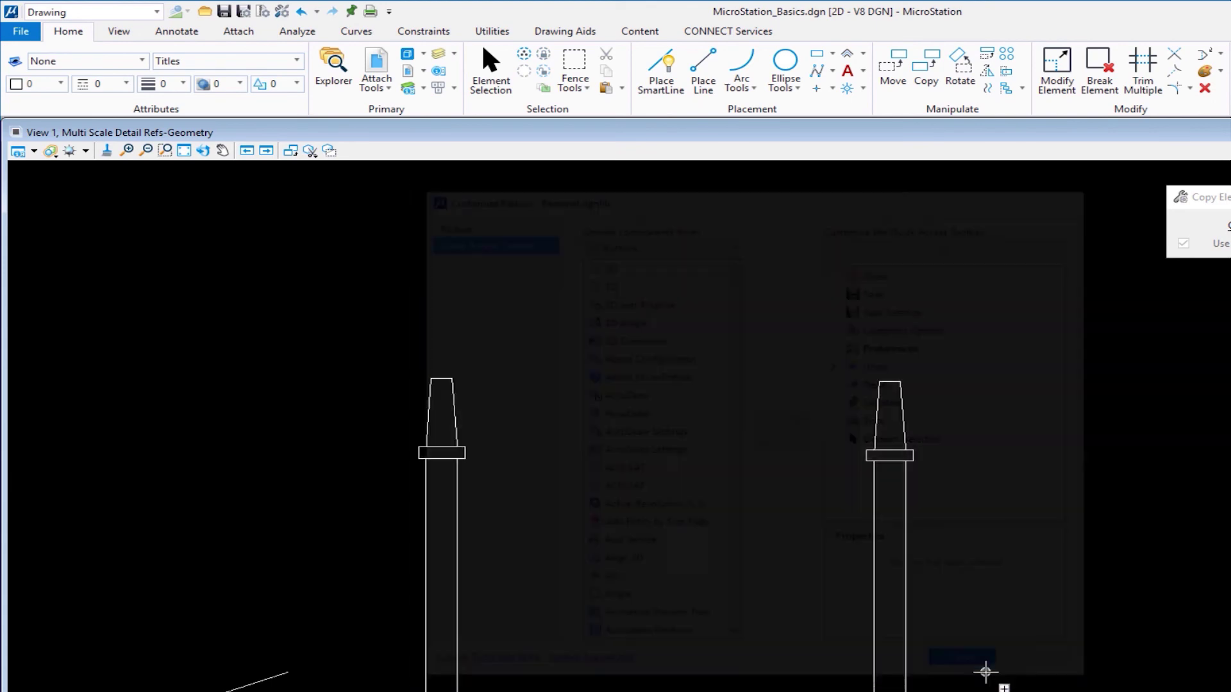